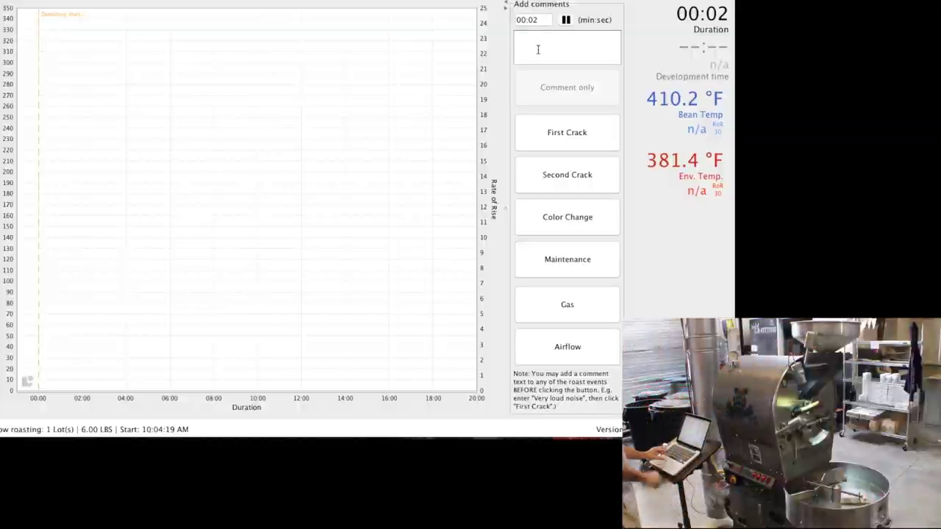
- Log a gas event with the comment "Full heat @ TP" at 01:36 into the roast
type("Full heat ")
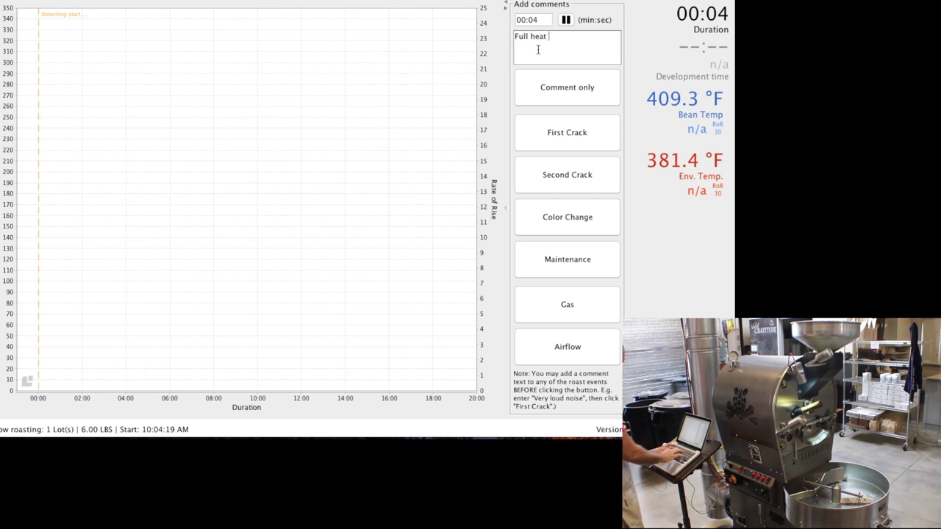
type("@ T")
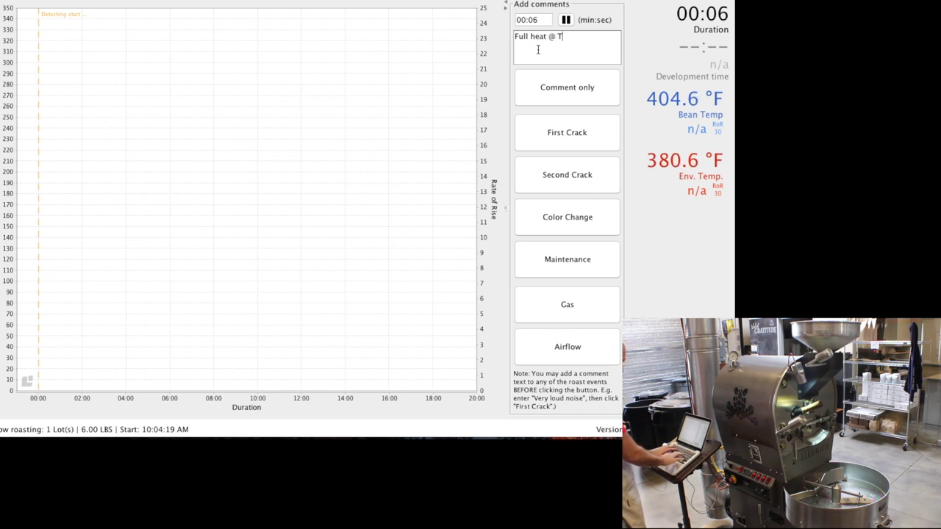
type("P")
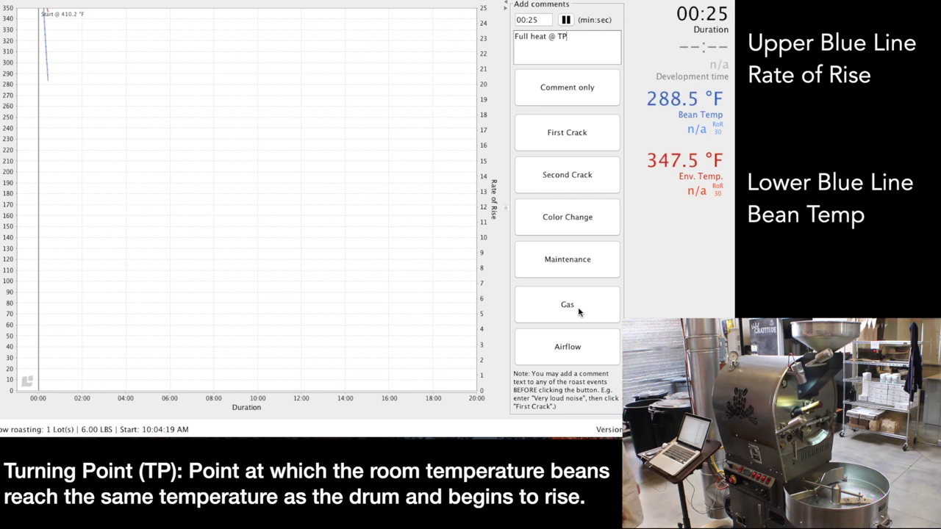
left_click(578, 309)
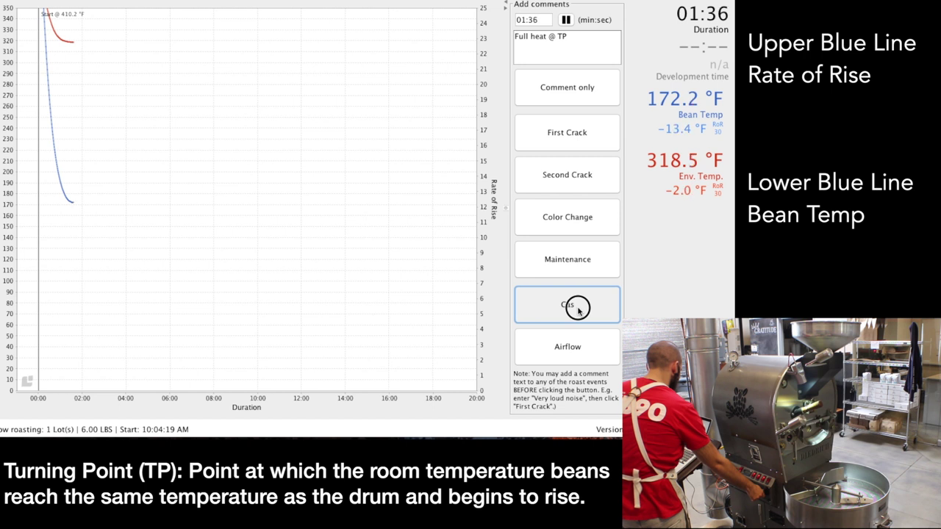
left_click(577, 309)
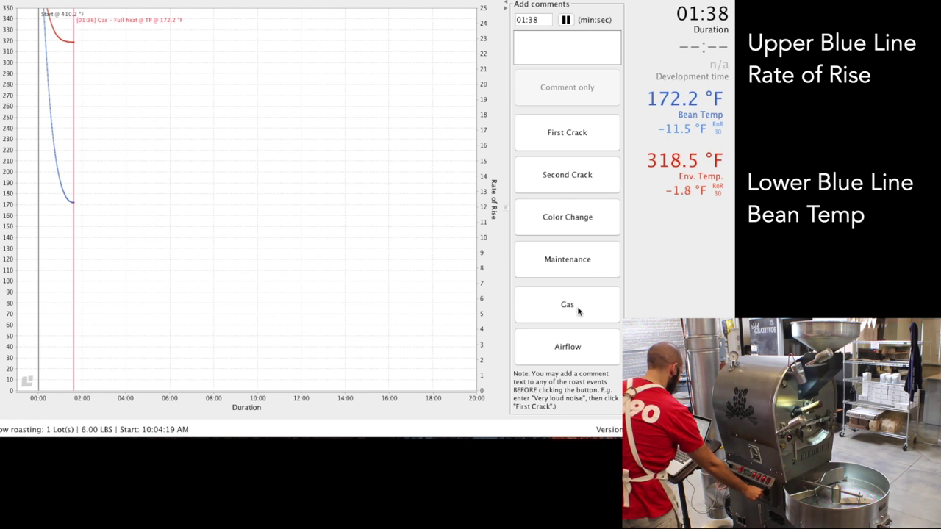
- Add the standalone comment "Max RoR 21.0" to the roast curve at 04:07
type("Max RoR 2")
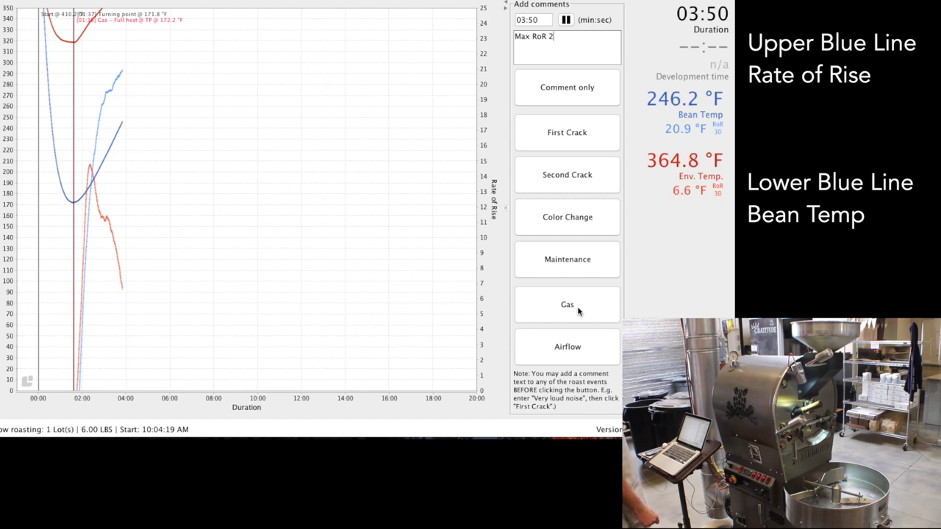
type("1.")
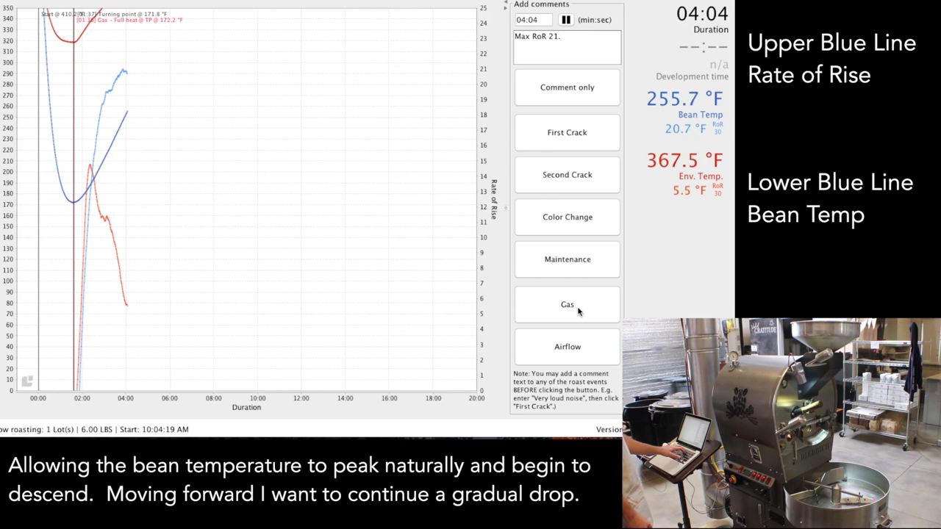
type("0")
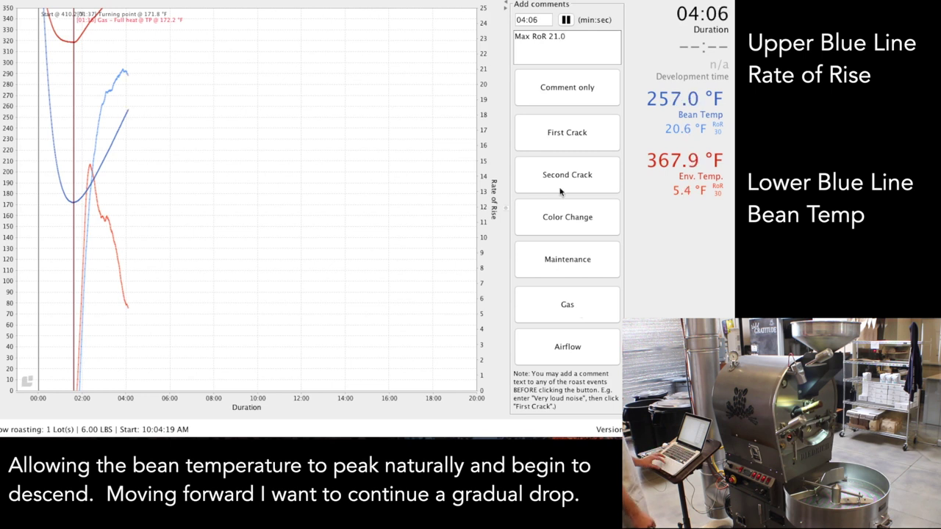
left_click(561, 87)
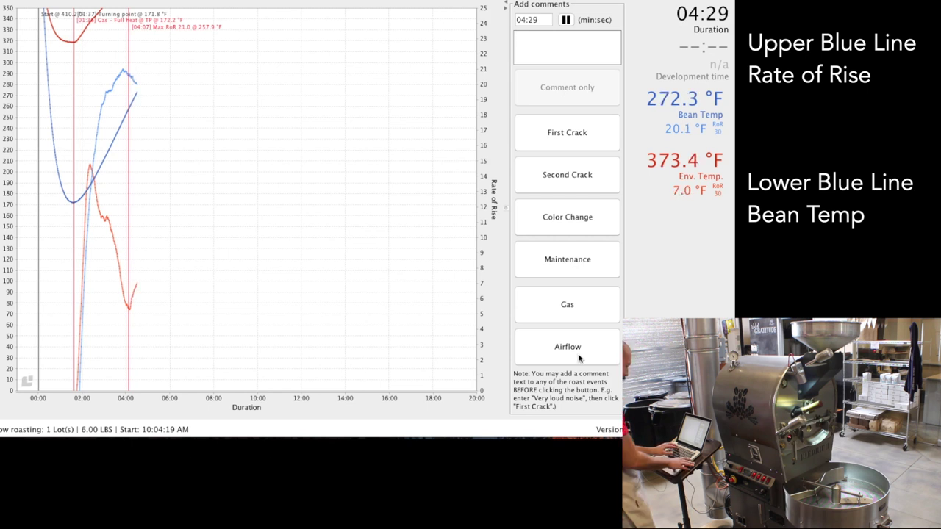
- Log a gas event with the comment "4 WC" at 05:12 into the roast
type("4 WC")
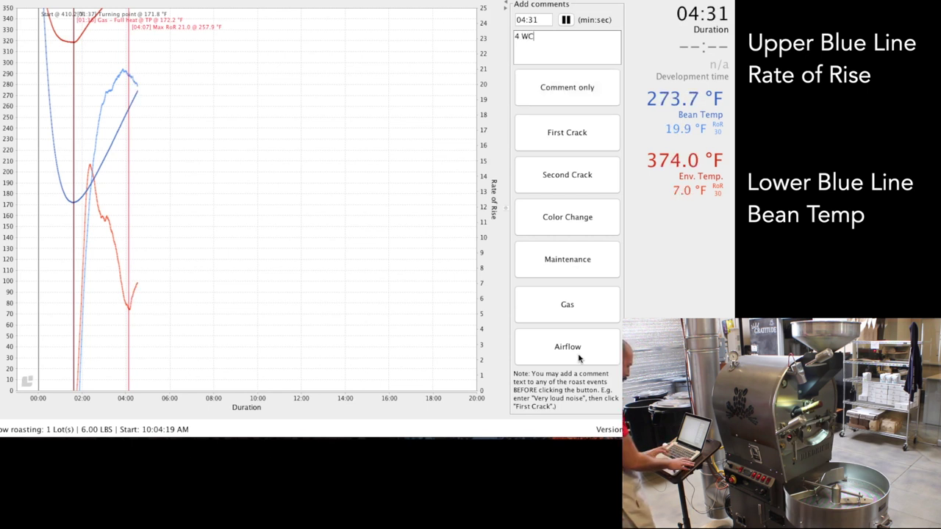
left_click(572, 308)
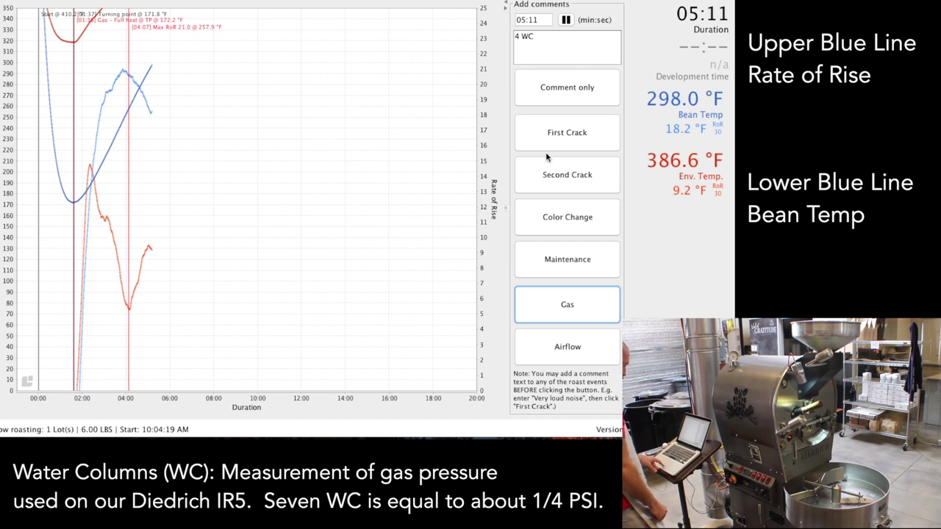
left_click(563, 292)
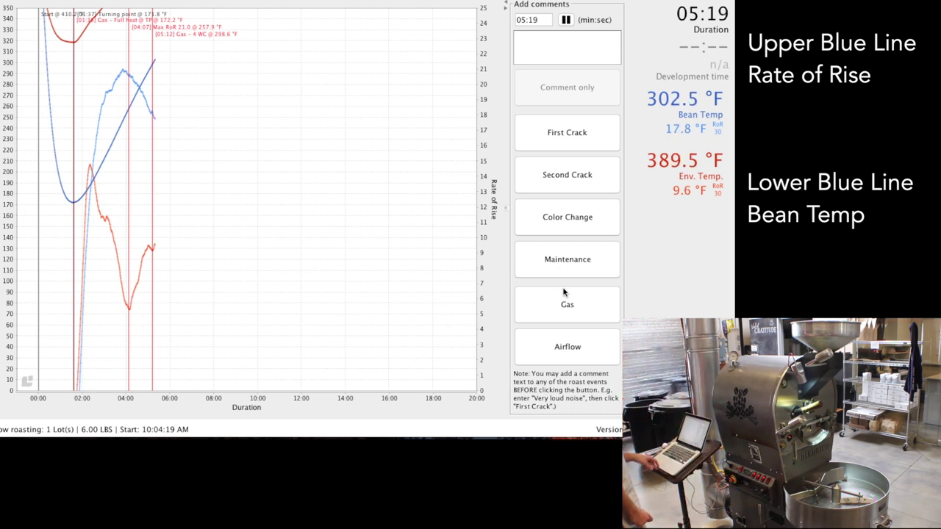
- Log a color change event commented "CC" at 05:32 and an airflow event commented "50%" at 05:35
type("CC")
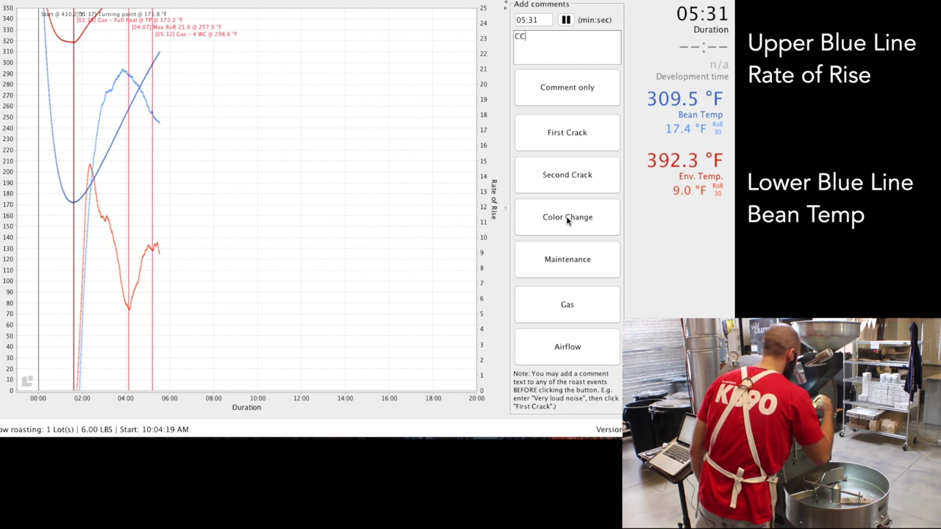
left_click(567, 217)
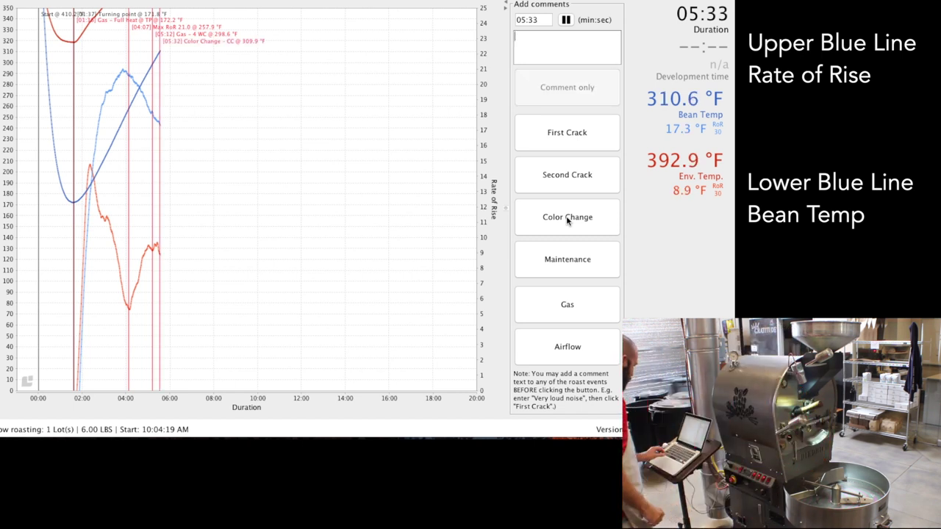
type("50%")
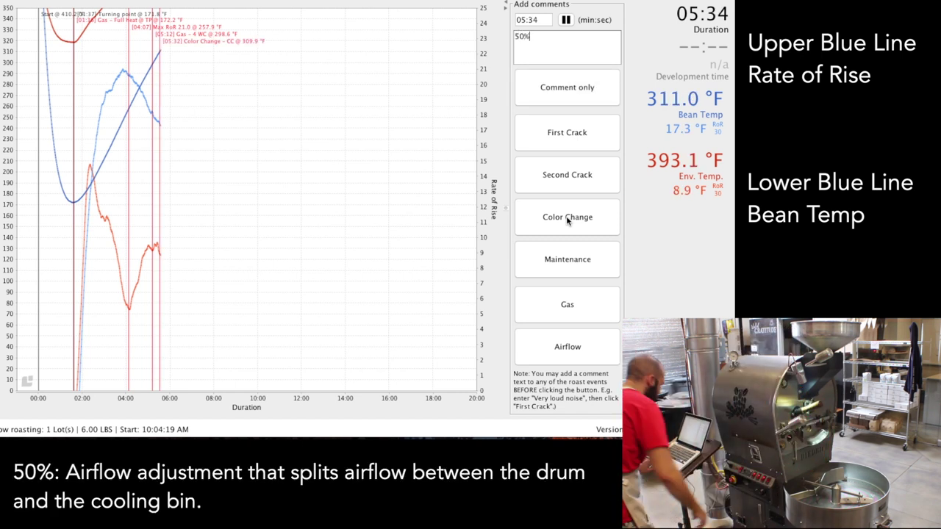
left_click(587, 333)
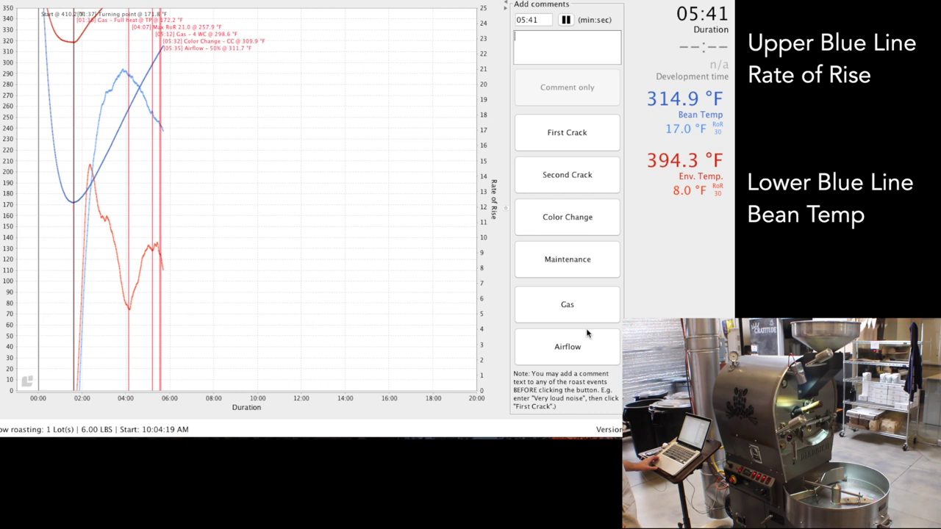
- Log two gas reductions, commented "3.5 WC" at 06:21 and "3 WC" at 07:03
type("3.5 WC")
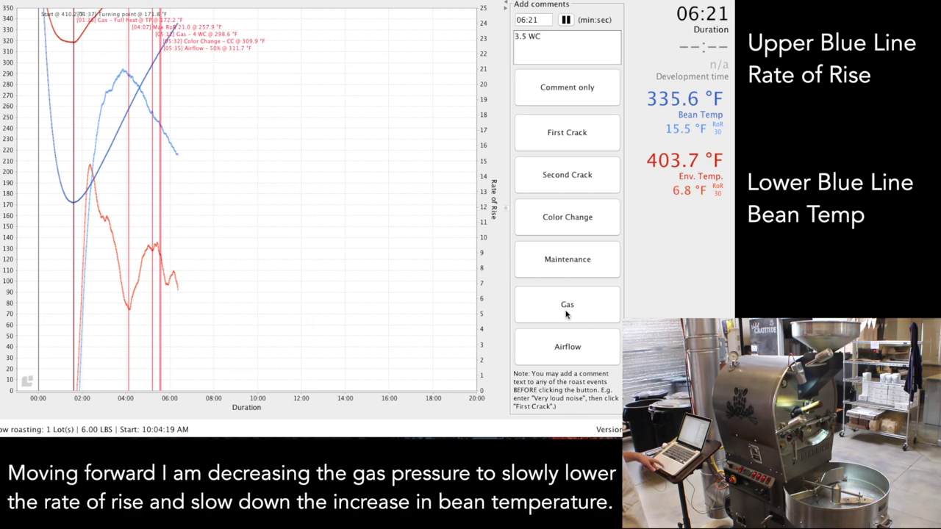
left_click(566, 314)
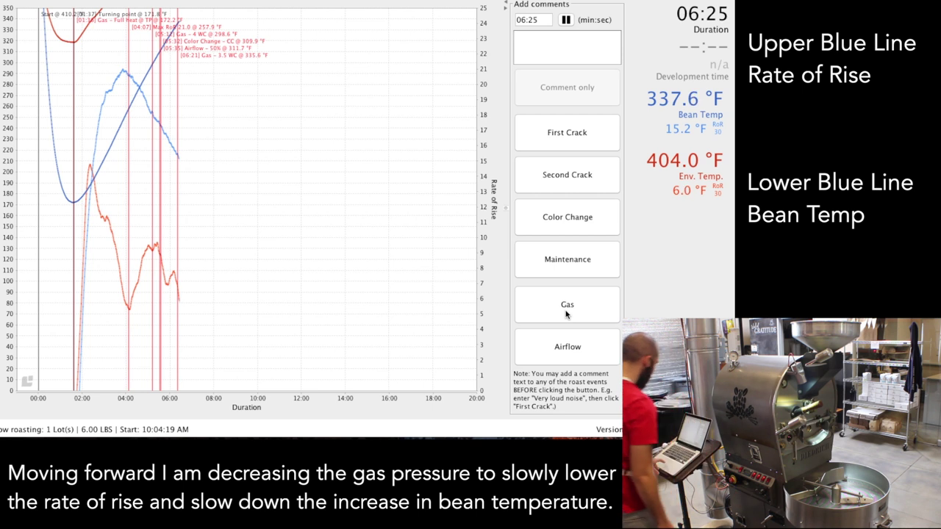
type("3 WC")
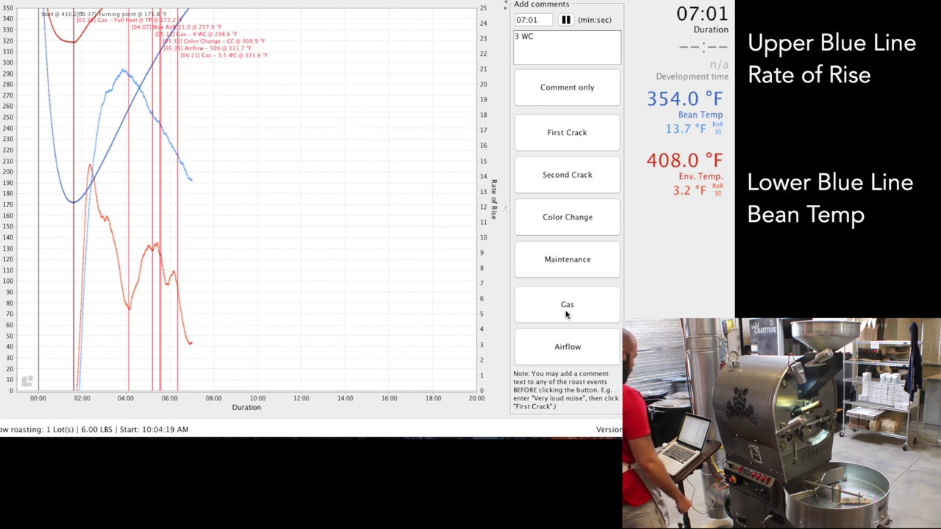
left_click(566, 314)
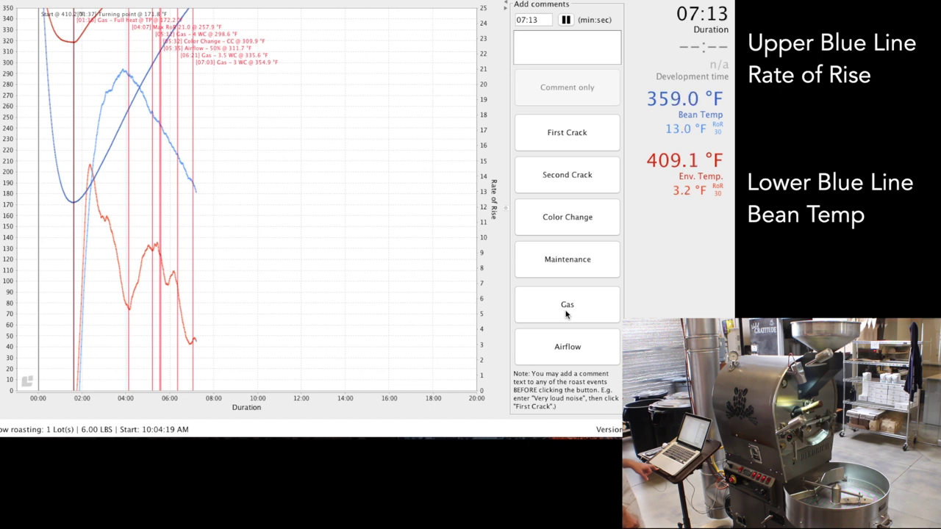
- Log two gas reductions, commented "2.5 WC" at 07:39 and "2 WC" at 07:50
type("2.5")
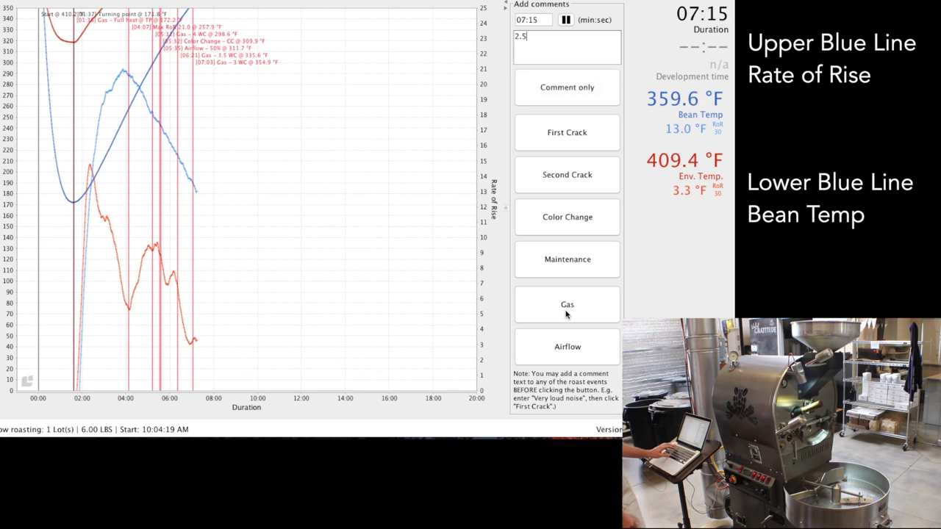
type(" WC")
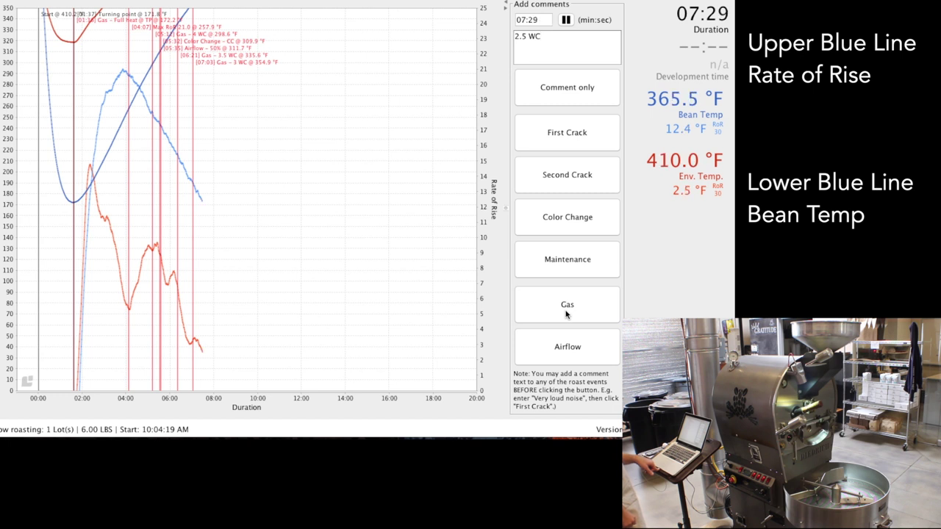
left_click(566, 307)
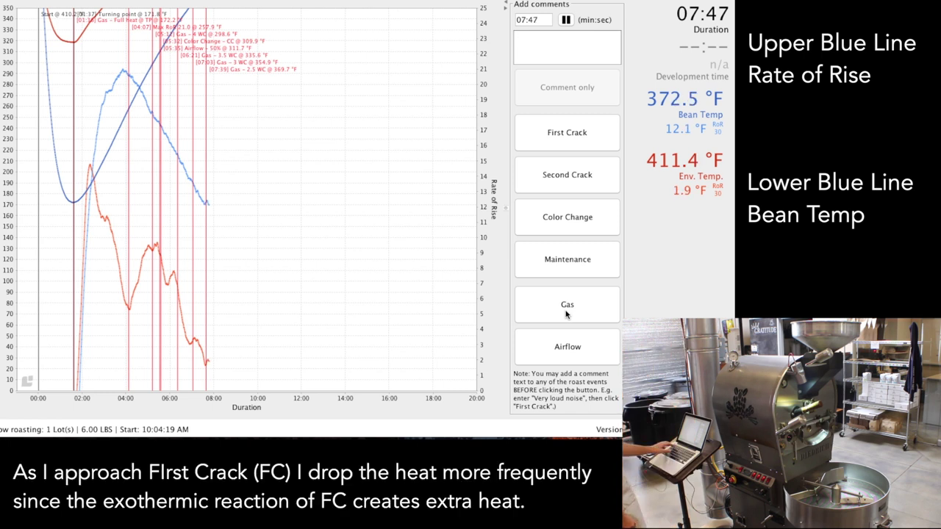
type("2 WC")
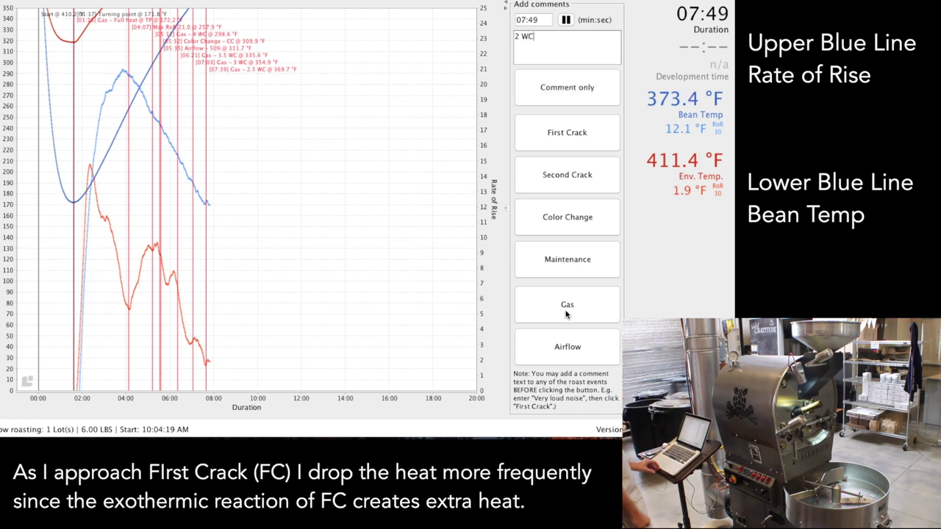
left_click(566, 314)
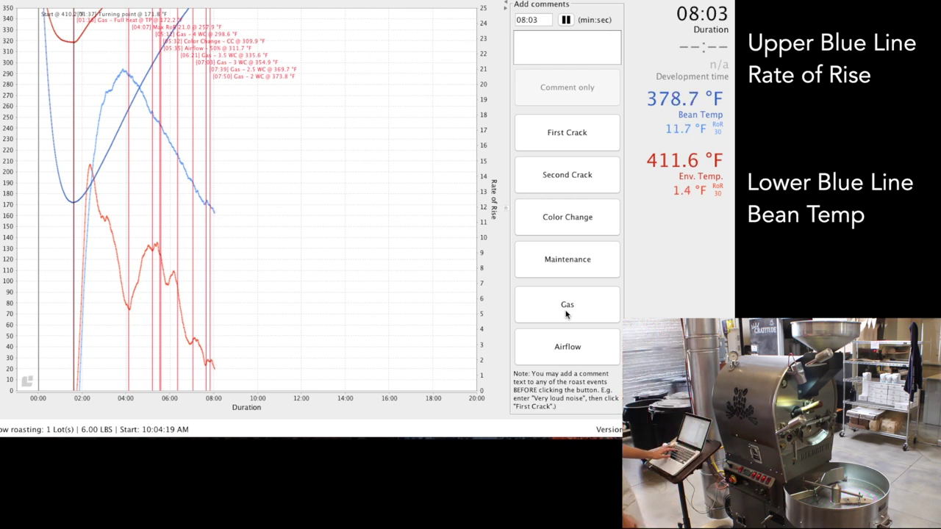
- Log an airflow event commented "RD" at 08:07 and a gas event commented "1.5 WC" at 08:39
type("RD")
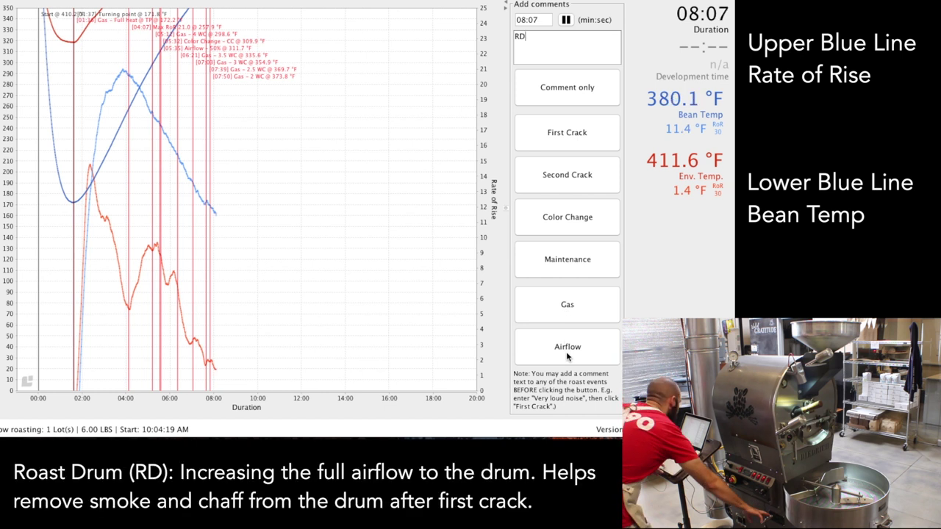
left_click(567, 354)
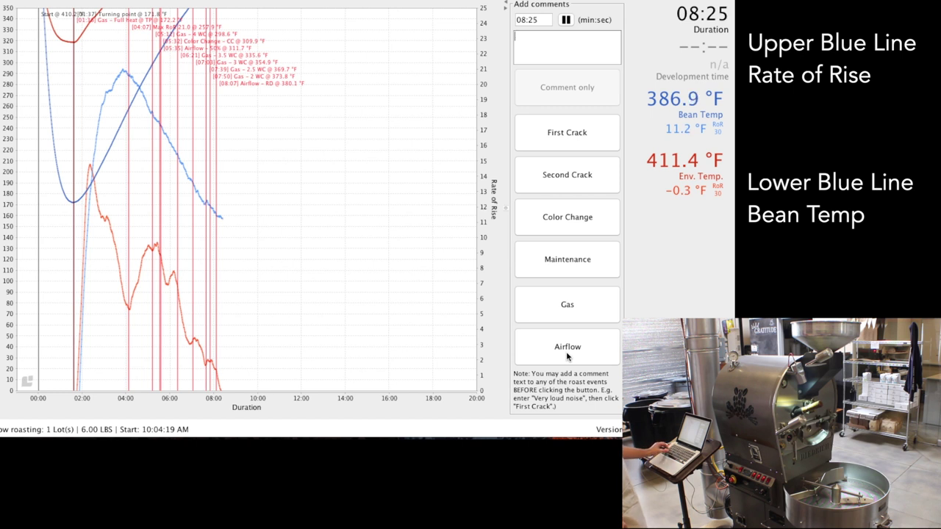
type("1.5 WC")
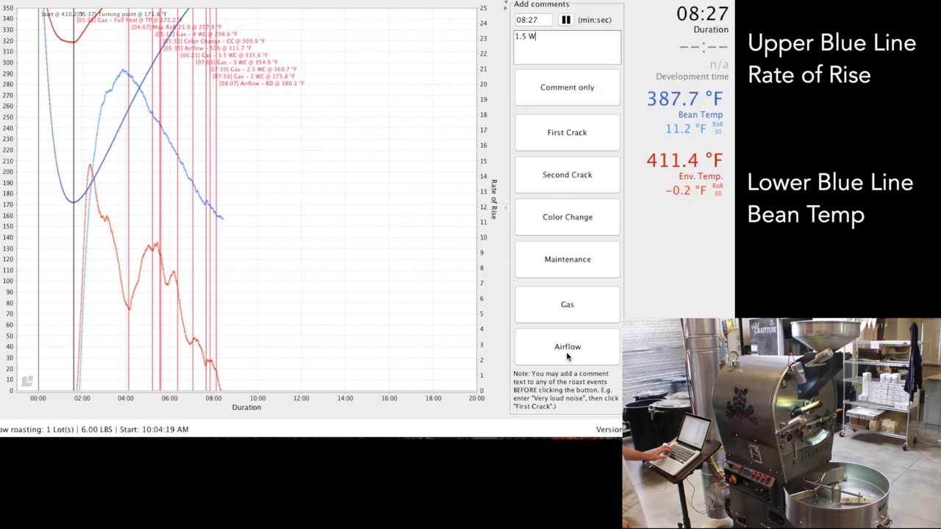
left_click(564, 308)
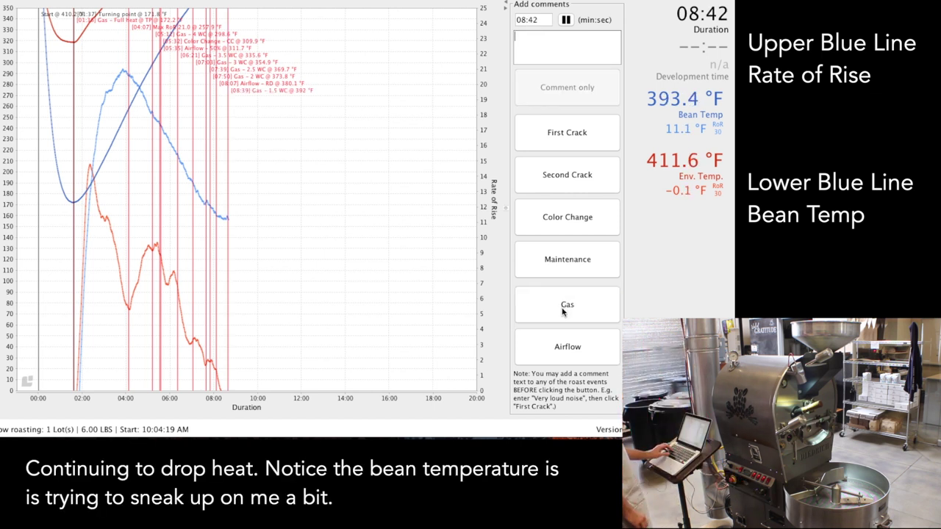
- Log the first crack with the comment "FC" at 09:05 and a gas event commented "KH" at 09:09
type("FC")
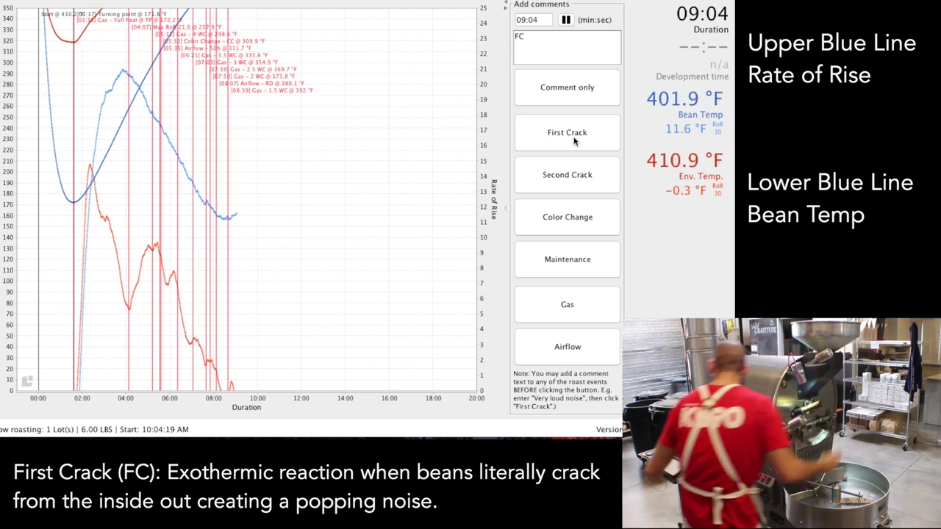
left_click(575, 142)
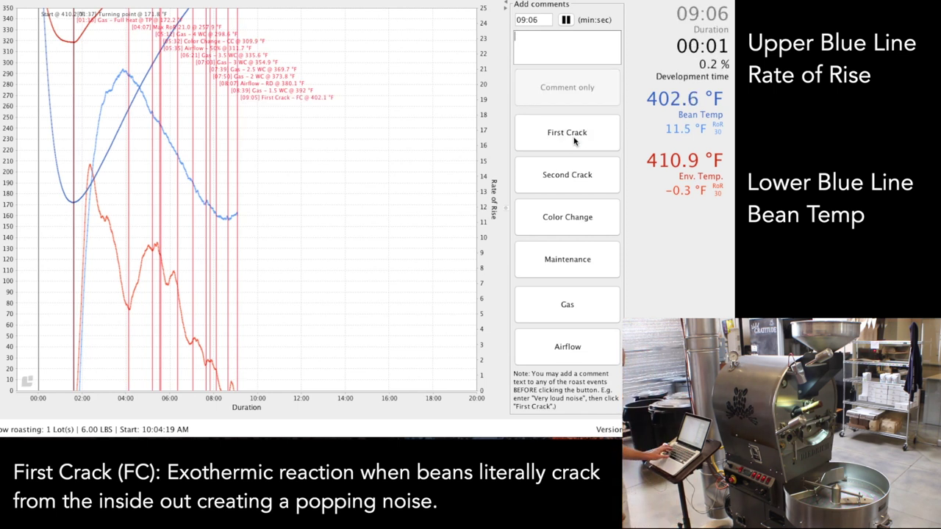
type("KH")
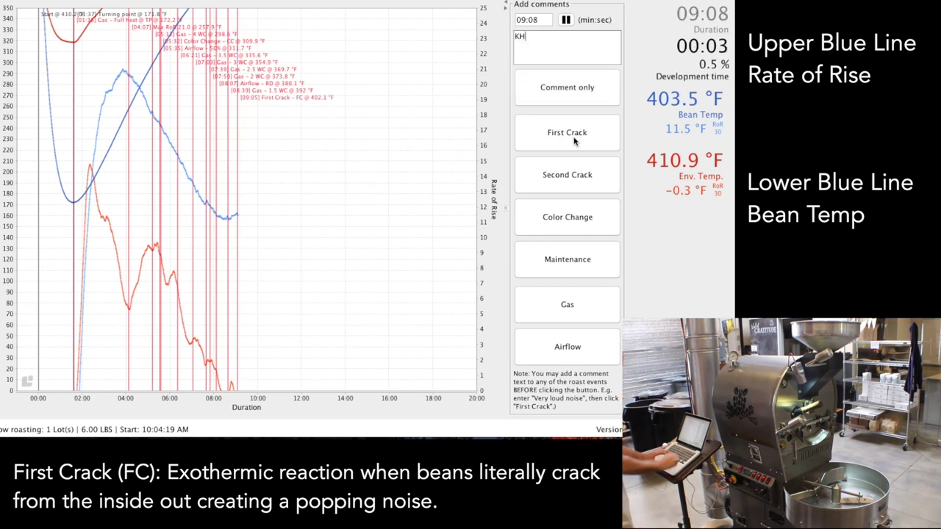
left_click(567, 307)
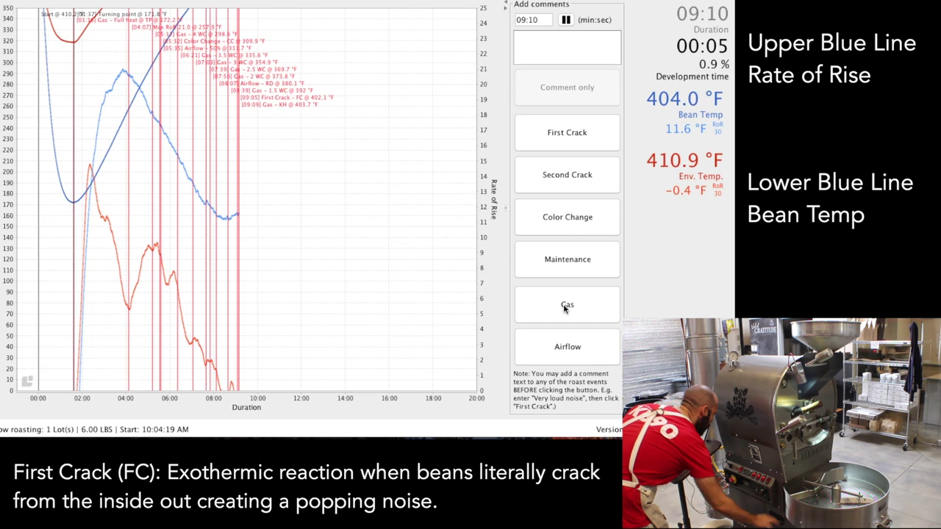